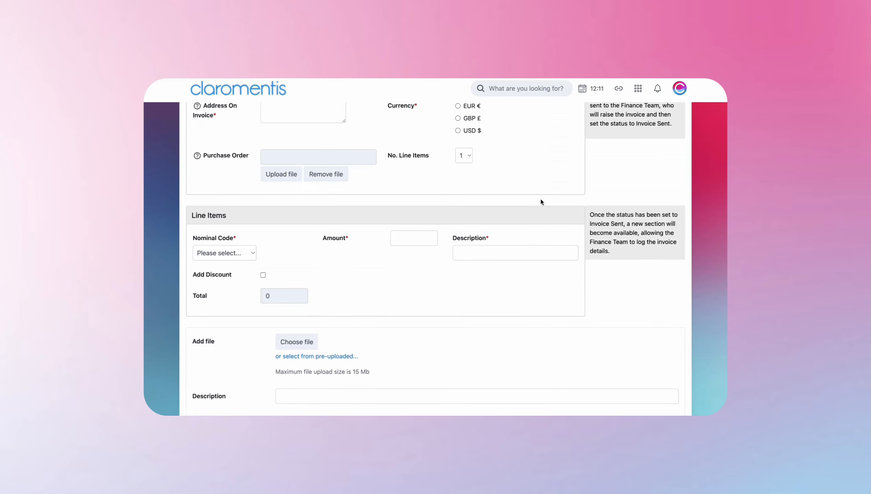
- Look through the Submit Bug form, switching its type to Enhancement to compare the fields offered
scroll(541, 202, "up", 6)
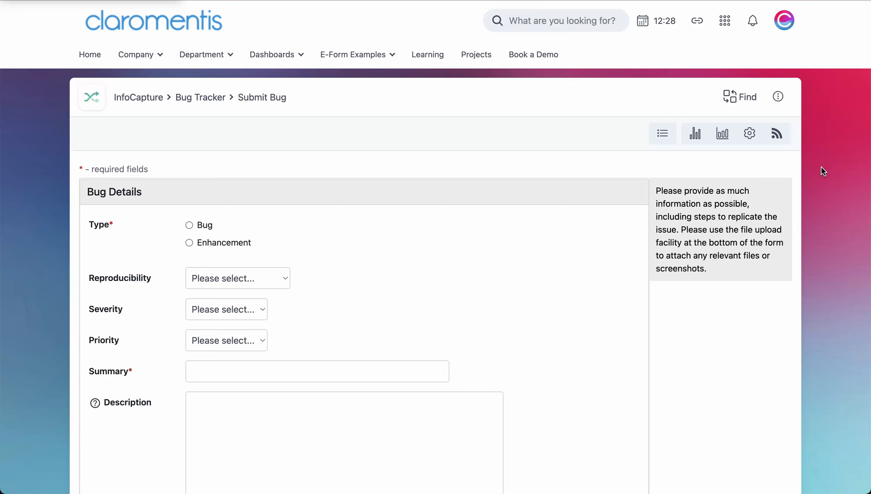
scroll(821, 167, "down", 10)
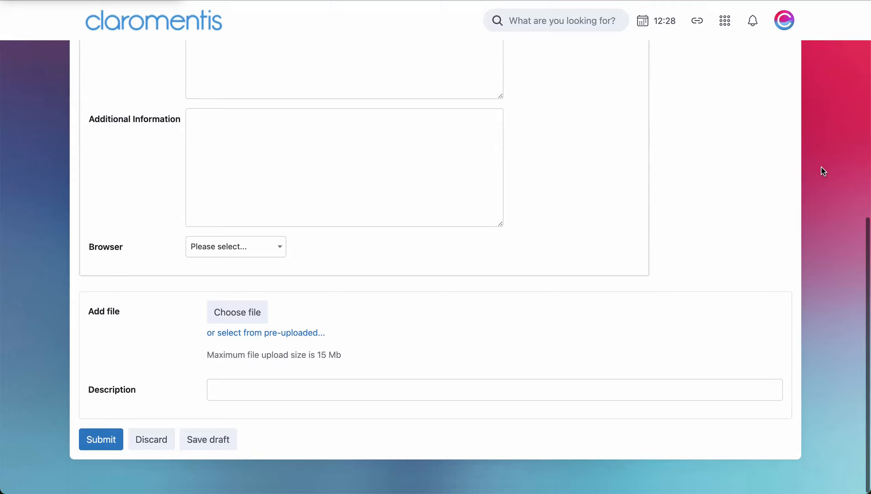
scroll(821, 167, "up", 10)
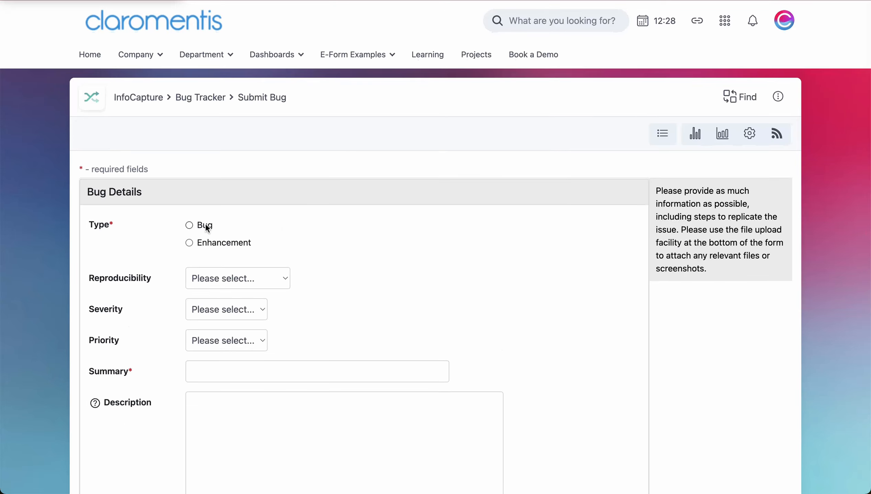
left_click(205, 225)
left_click(212, 243)
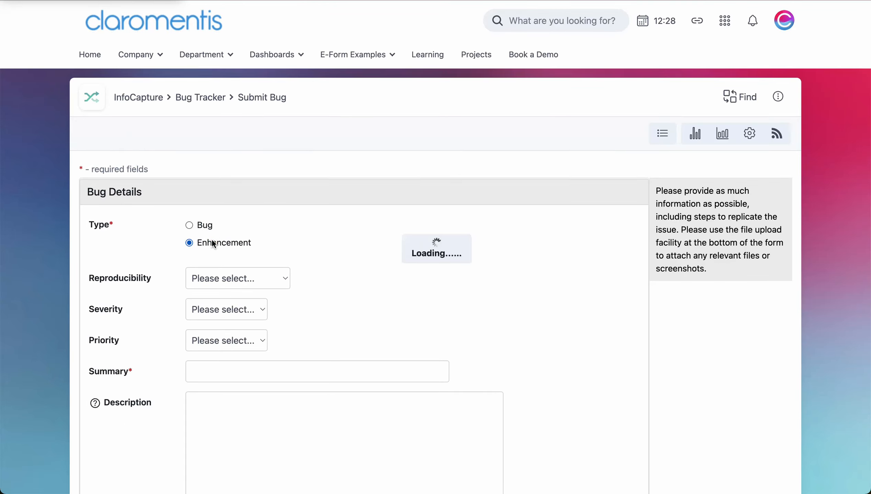
scroll(330, 245, "down", 8)
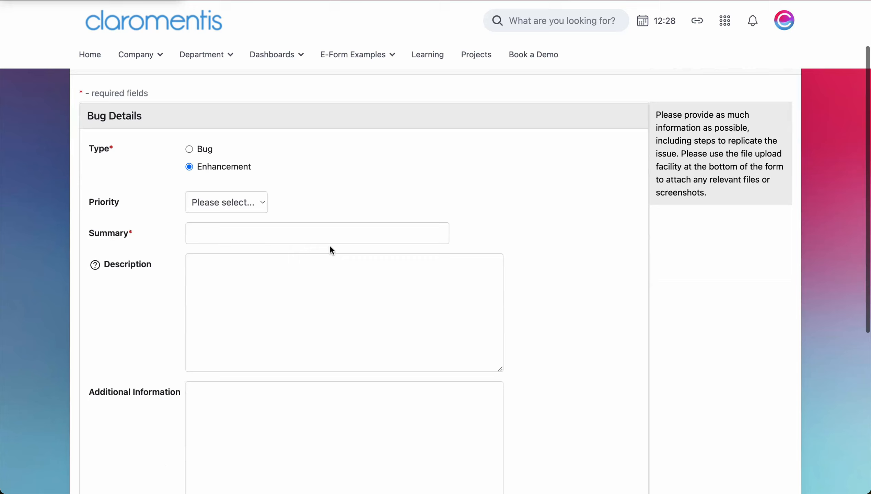
scroll(287, 220, "up", 8)
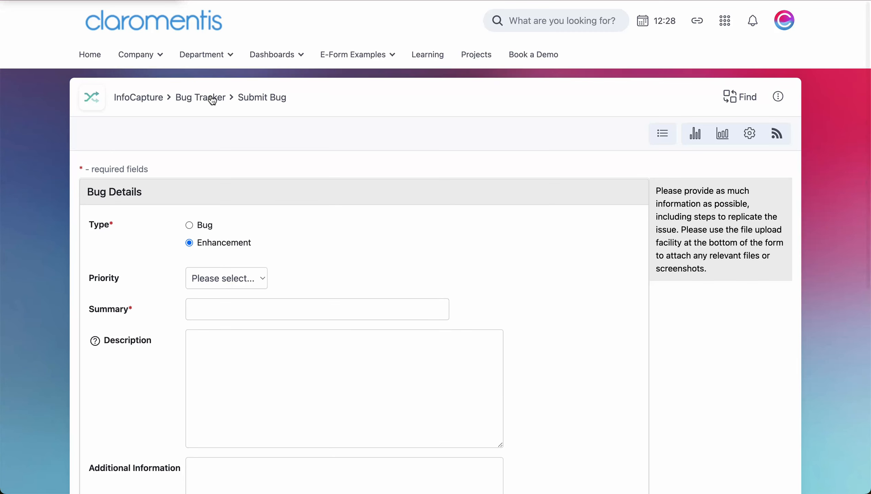
- Open the Bug Tracker project and look through its project summary and administration options
left_click(215, 98)
key("Return")
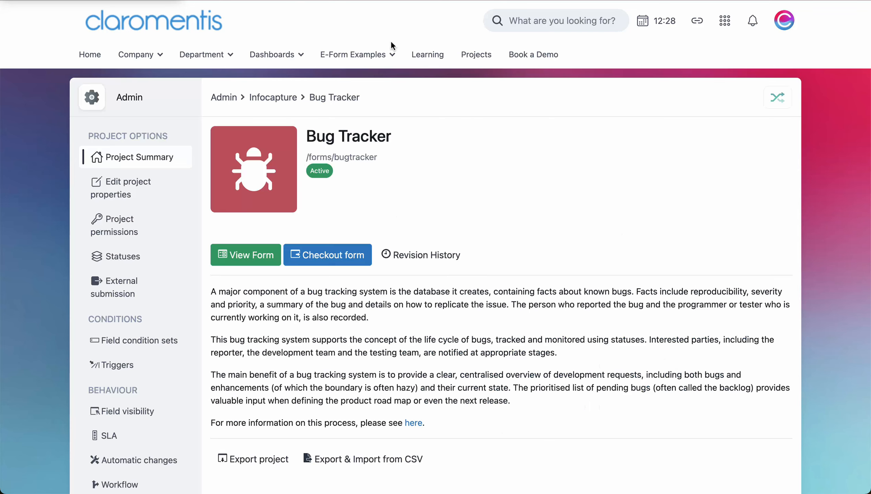
scroll(652, 273, "down", 10)
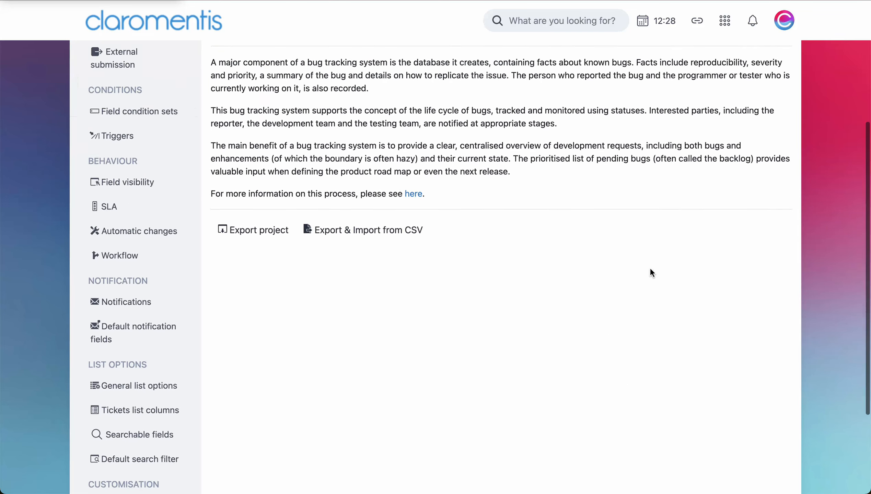
scroll(651, 273, "up", 10)
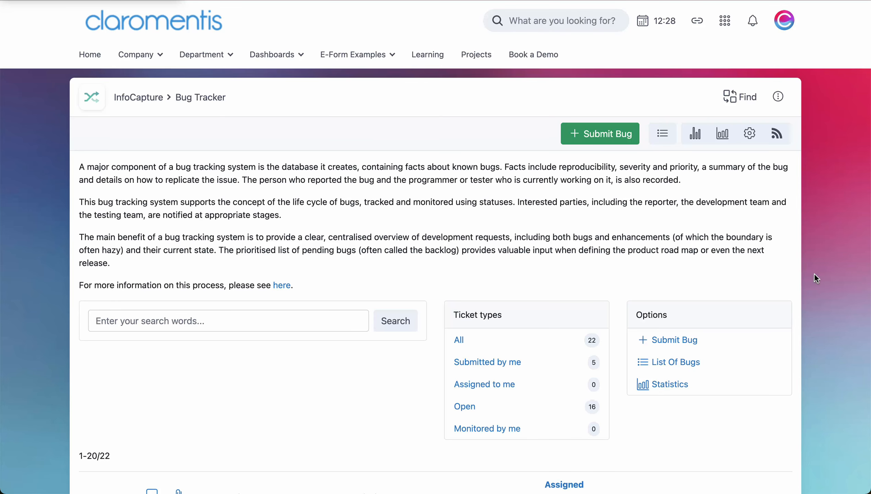
- Look through the Bug Tracker's submitted tickets, including their types, priorities and statuses
scroll(813, 273, "down", 10)
scroll(814, 275, "down", 10)
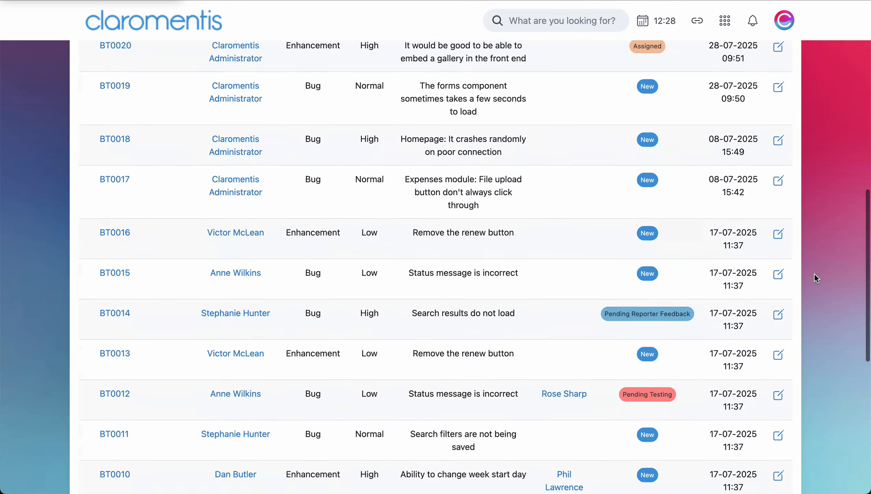
scroll(814, 272, "down", 1)
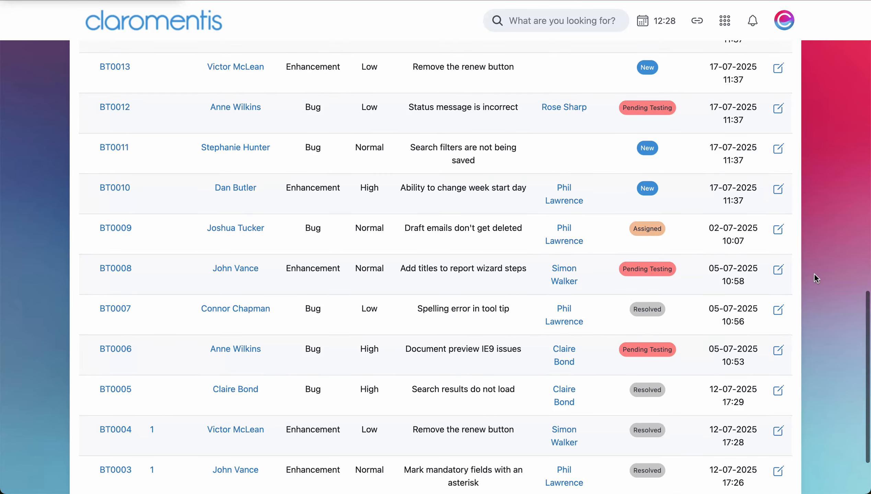
scroll(814, 273, "up", 10)
scroll(814, 273, "up", 8)
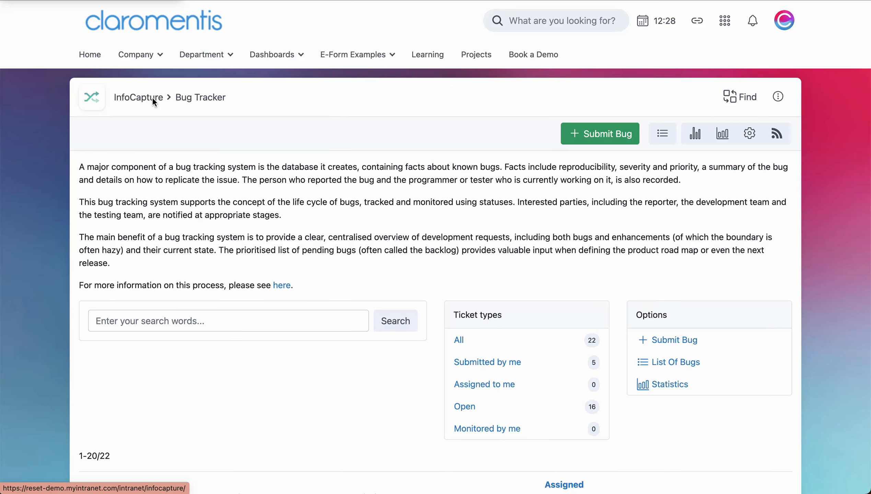
- Return to the InfoCapture home page and open the project list in the InfoCapture administration
left_click(152, 98)
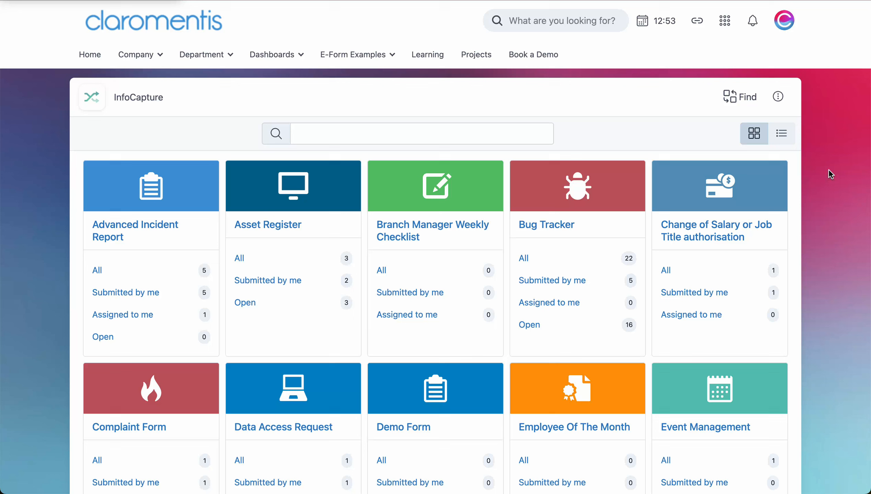
left_click(778, 97)
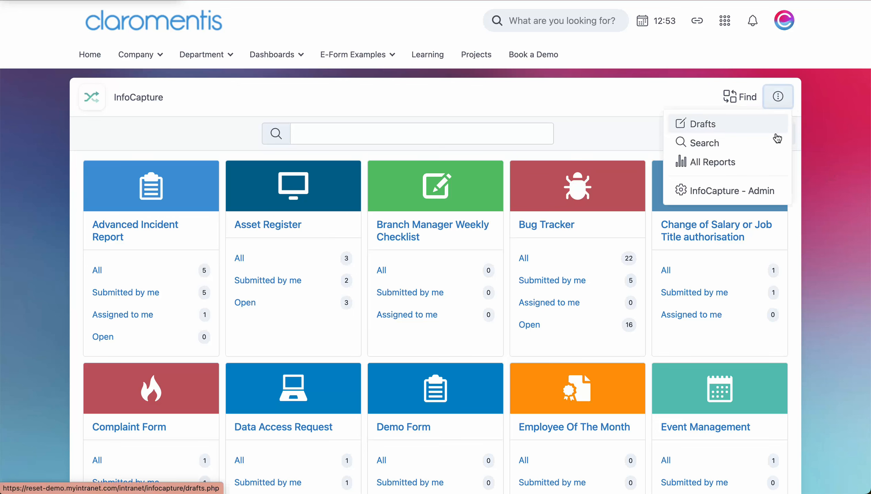
left_click(771, 191)
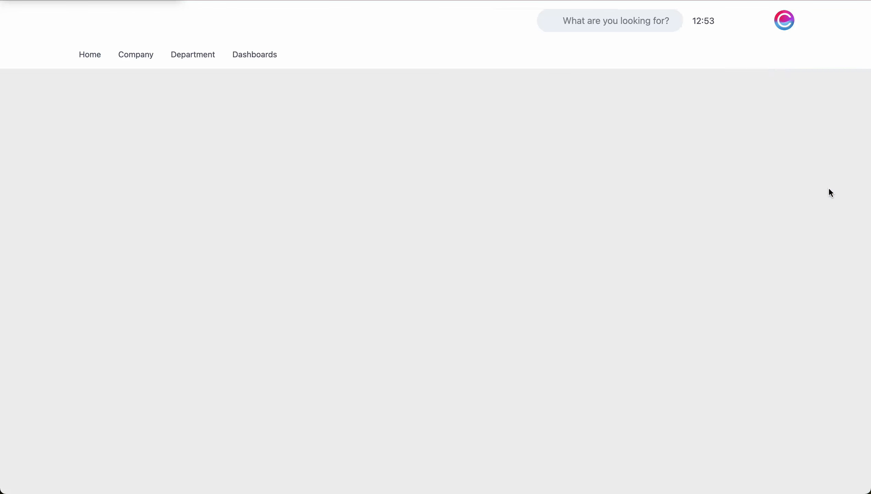
scroll(683, 280, "down", 4)
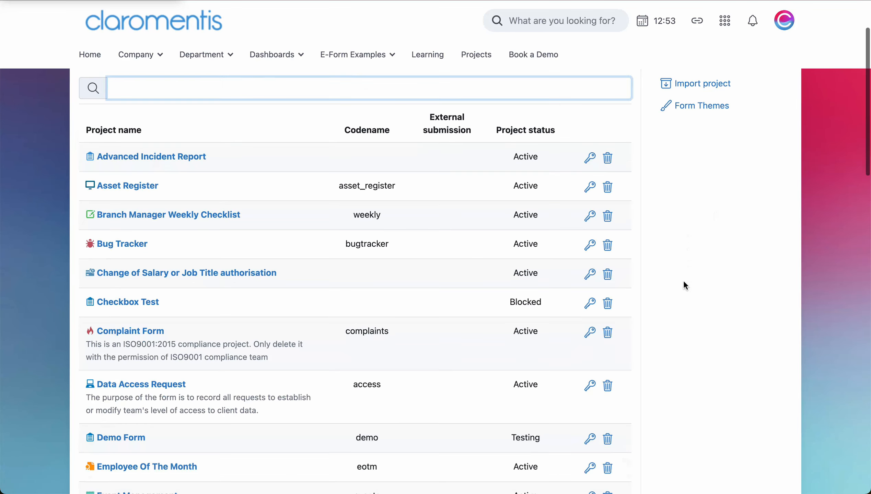
scroll(683, 280, "down", 1)
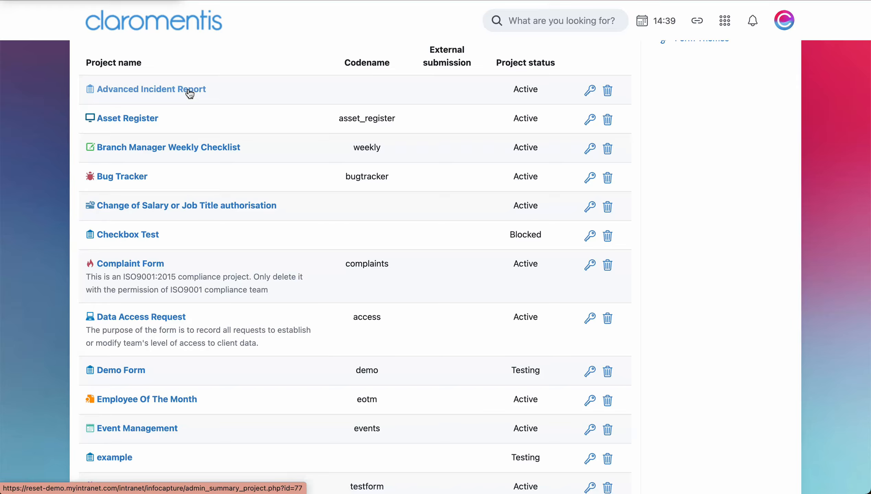
- Open the Advanced Incident Report project's permissions and review the rights given to each project role
left_click(189, 91)
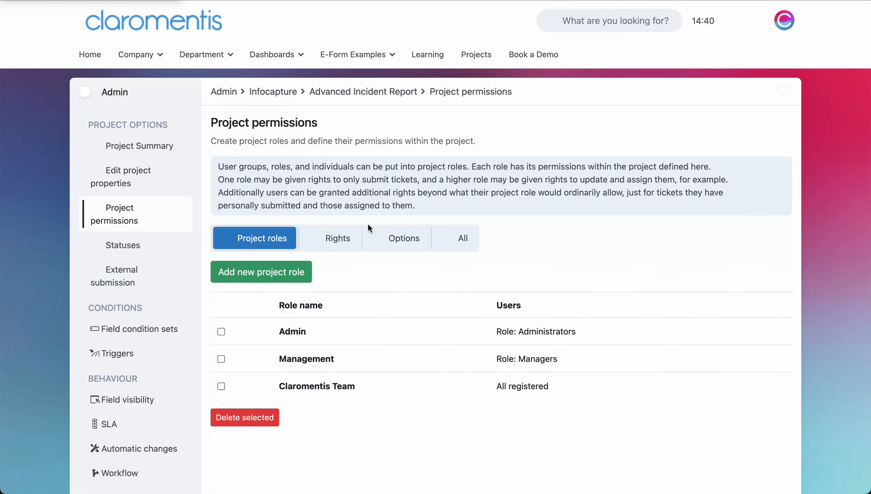
scroll(367, 224, "down", 1)
left_click(349, 218)
scroll(415, 228, "down", 2)
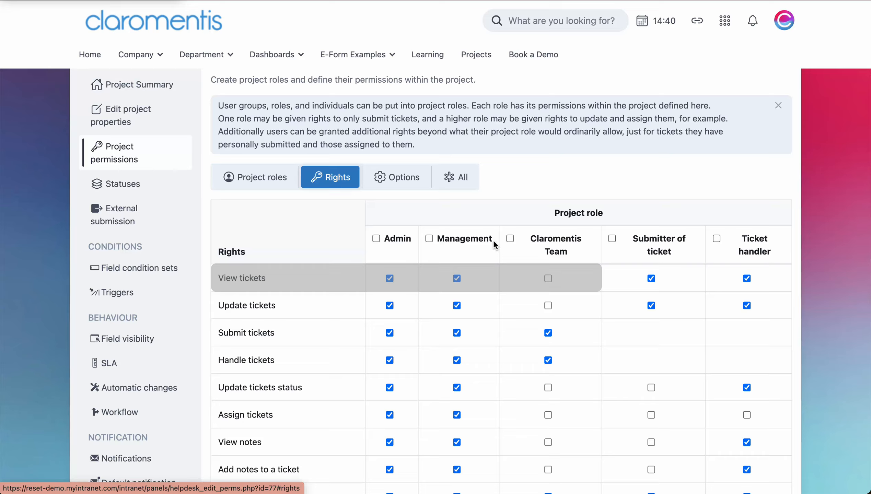
- Add the user Claromentis Administrator to the Advanced Incident Report's Admin project role and apply the permissions
left_click(272, 180)
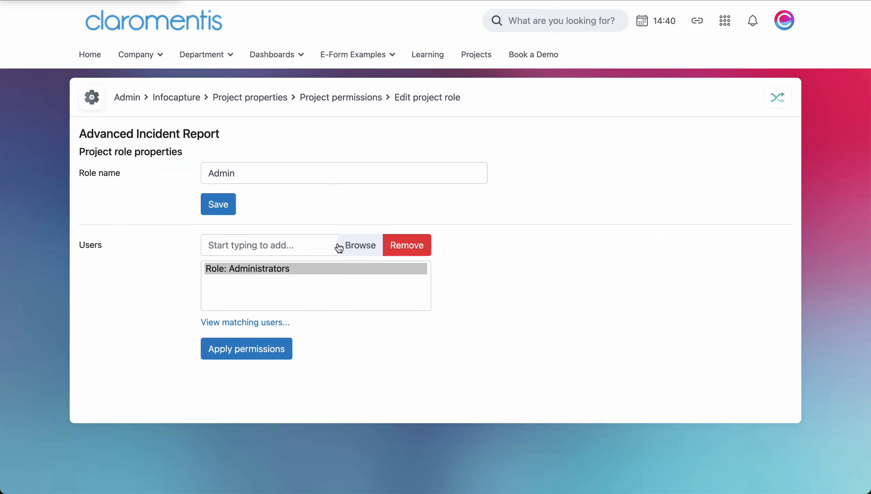
left_click(320, 244)
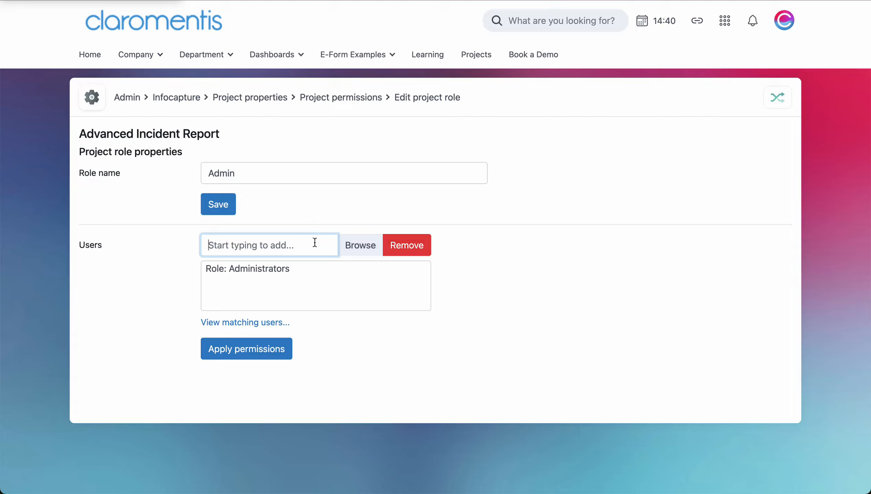
type("claro")
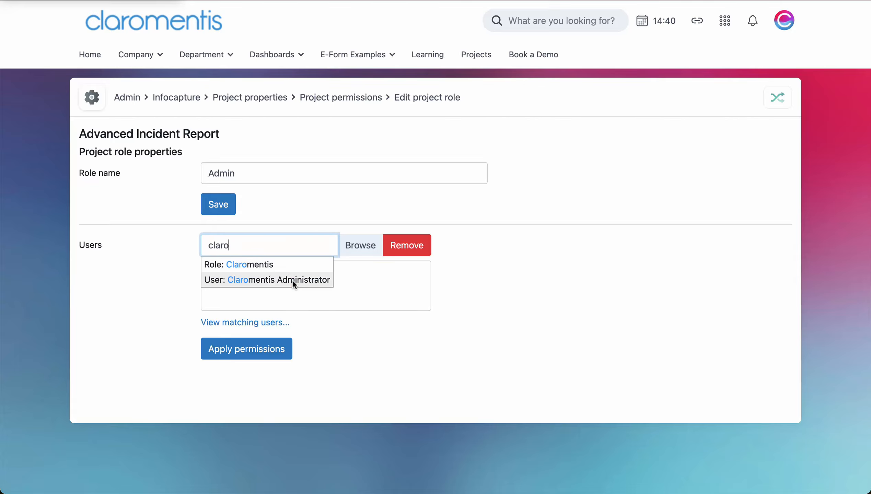
left_click(292, 279)
left_click(302, 285)
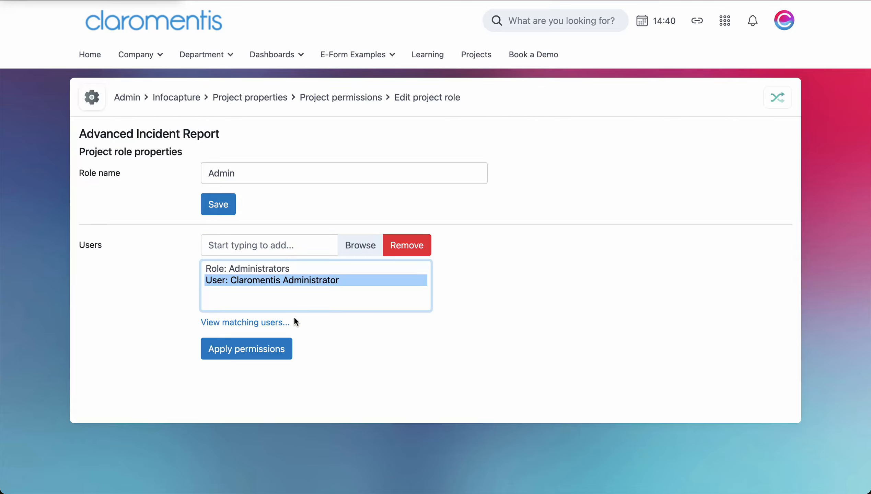
left_click(287, 349)
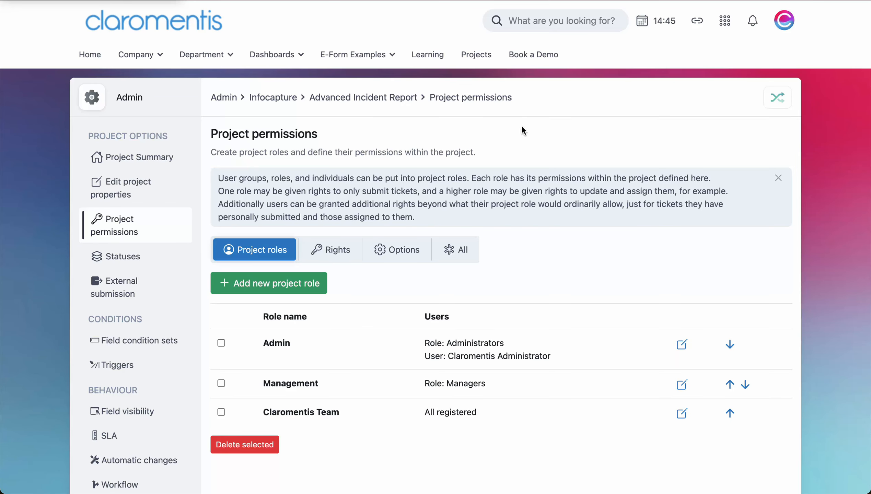
- Look through the project tiles on the InfoCapture home page and open the Bug Tracker
left_click(777, 106)
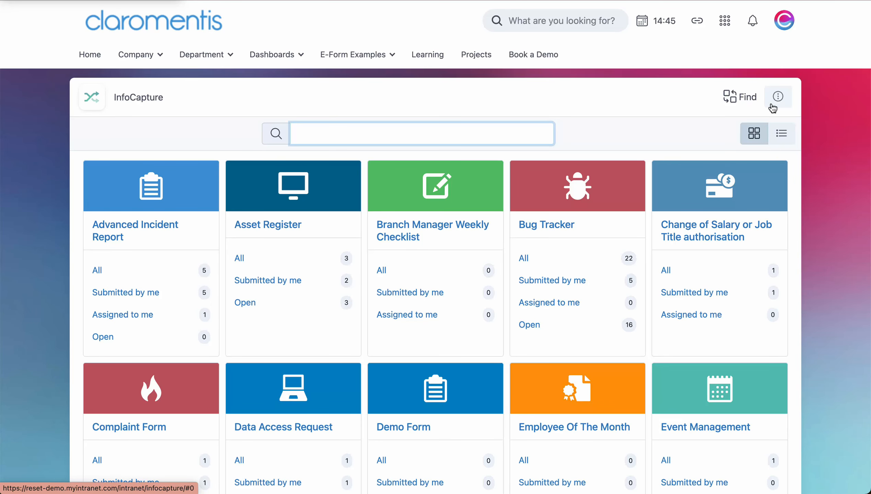
scroll(687, 128, "down", 5)
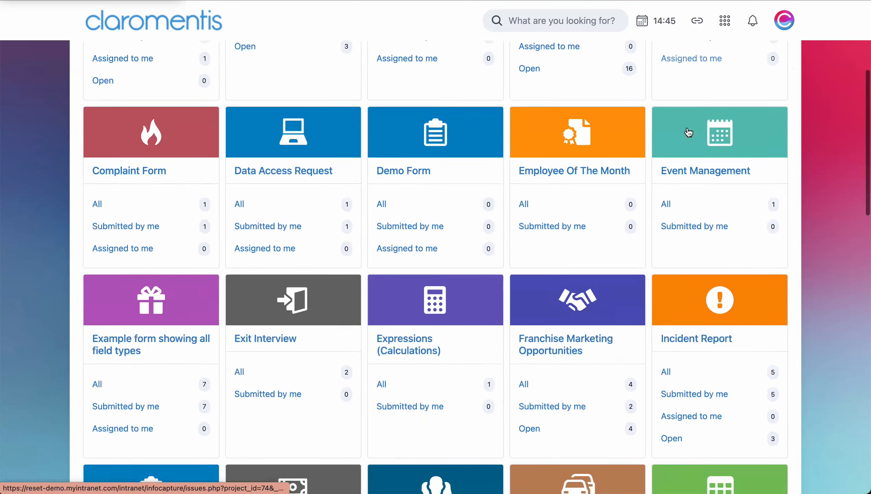
scroll(687, 131, "down", 3)
scroll(686, 128, "up", 12)
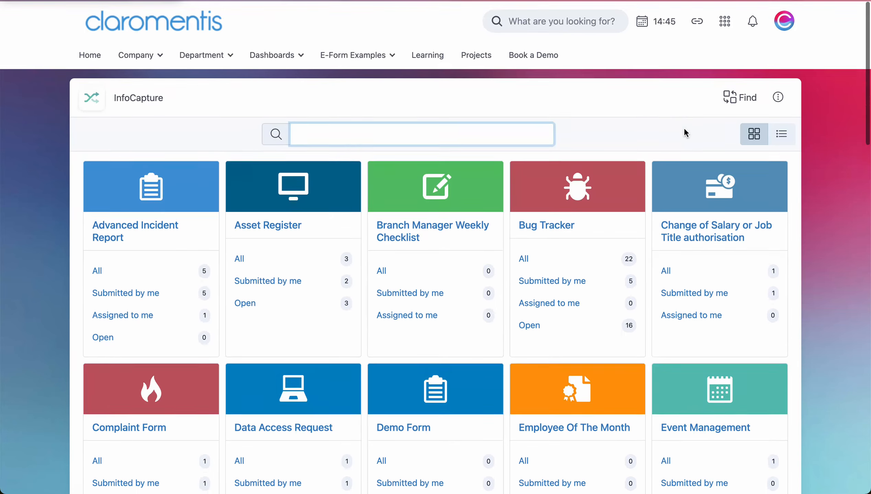
left_click(666, 140)
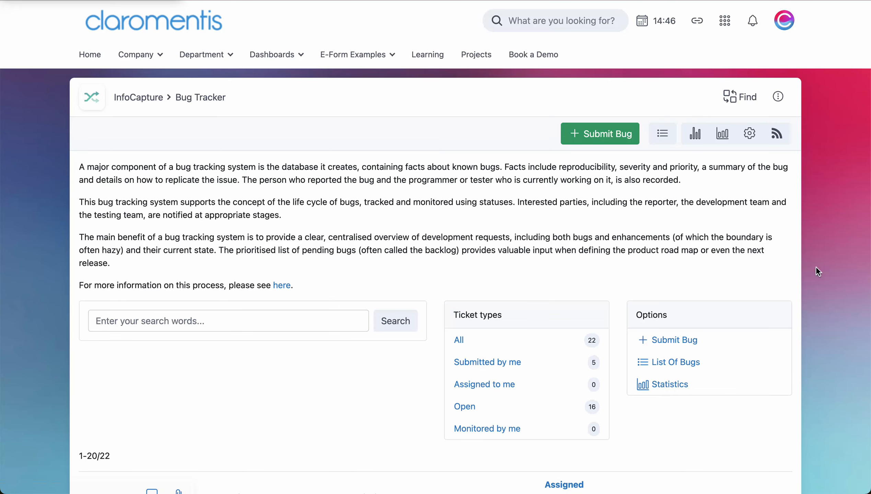
- Examine the Bug Tracker ticket list for who submitted each ticket, who it is assigned to and its status
scroll(815, 266, "down", 10)
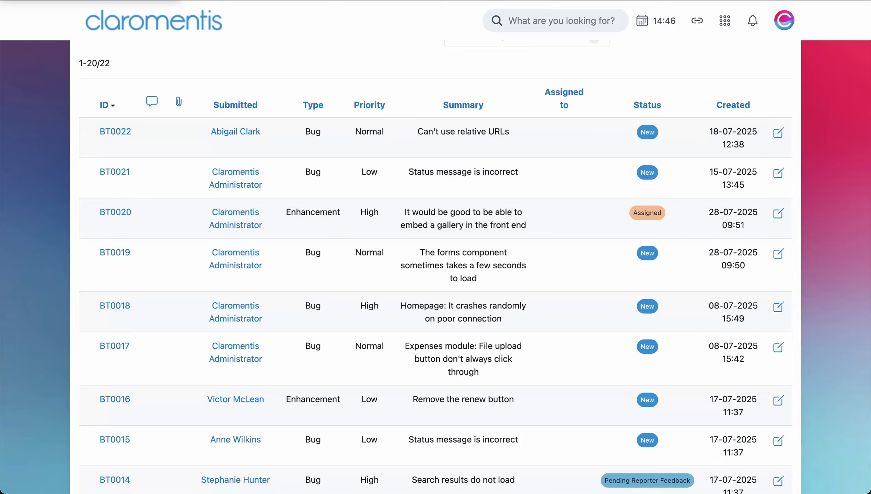
scroll(816, 267, "down", 3)
scroll(816, 263, "down", 5)
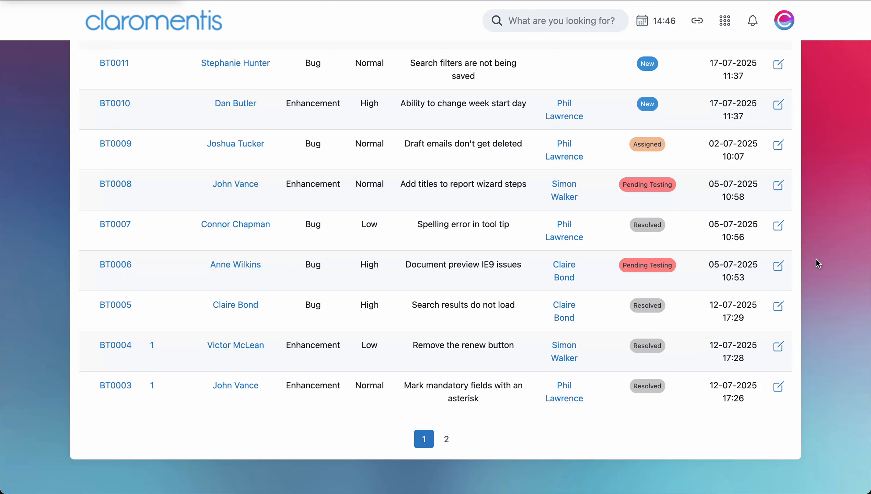
scroll(816, 262, "up", 15)
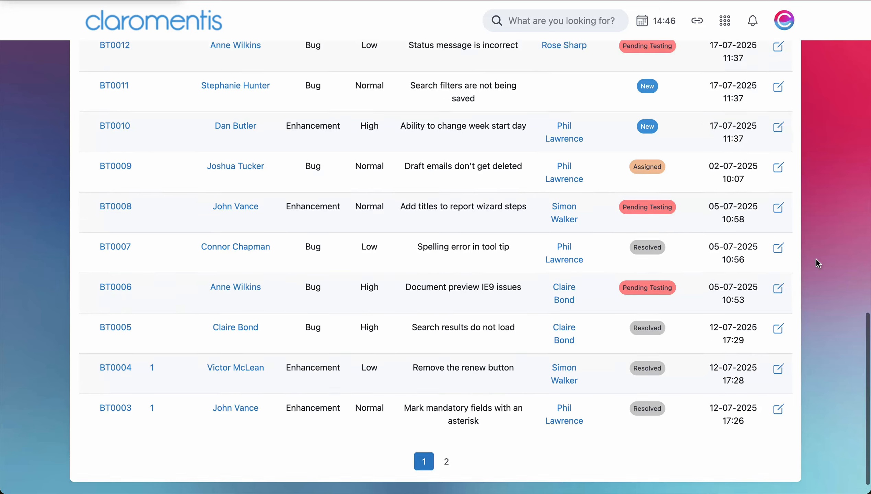
scroll(816, 263, "up", 6)
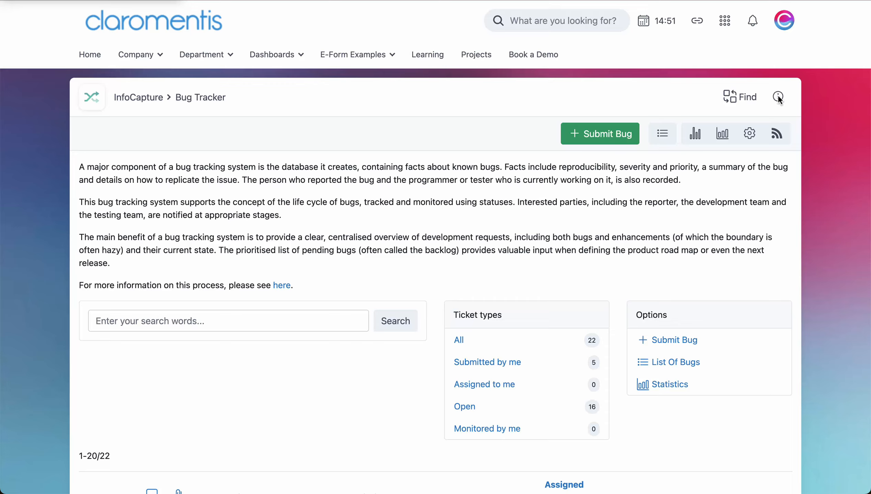
- Open the Bug Tracker project's permissions in the InfoCapture administration
left_click(777, 98)
left_click(757, 186)
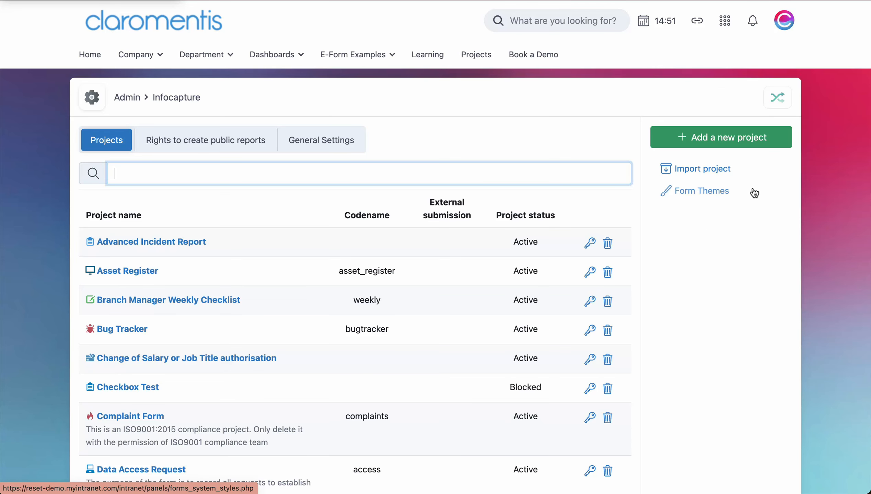
left_click(131, 333)
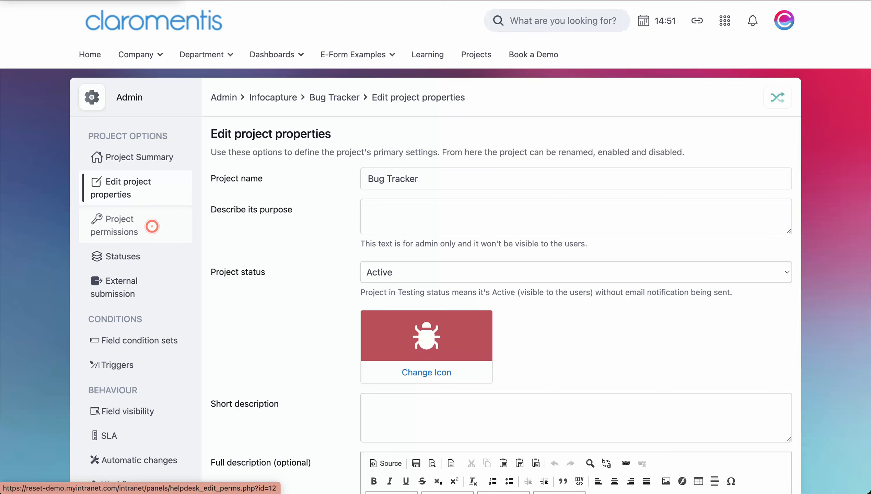
left_click(154, 235)
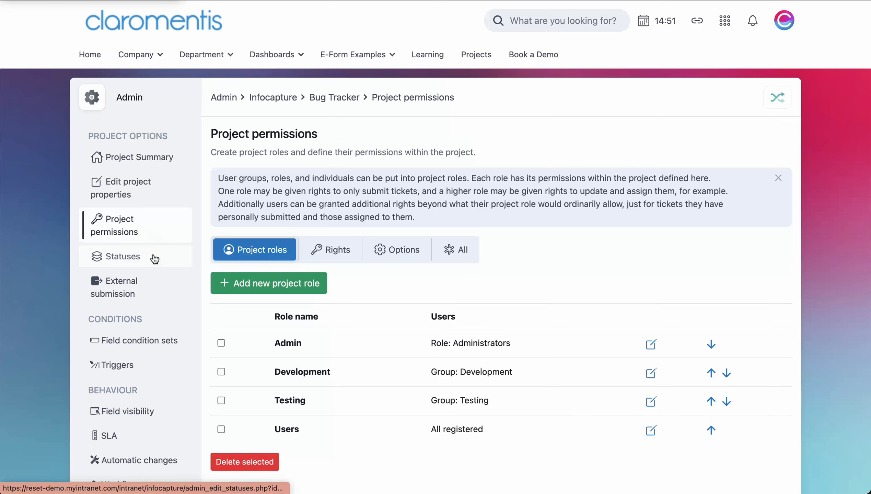
- Review the Bug Tracker's ticket statuses and its field condition sets
left_click(155, 259)
scroll(154, 259, "down", 4)
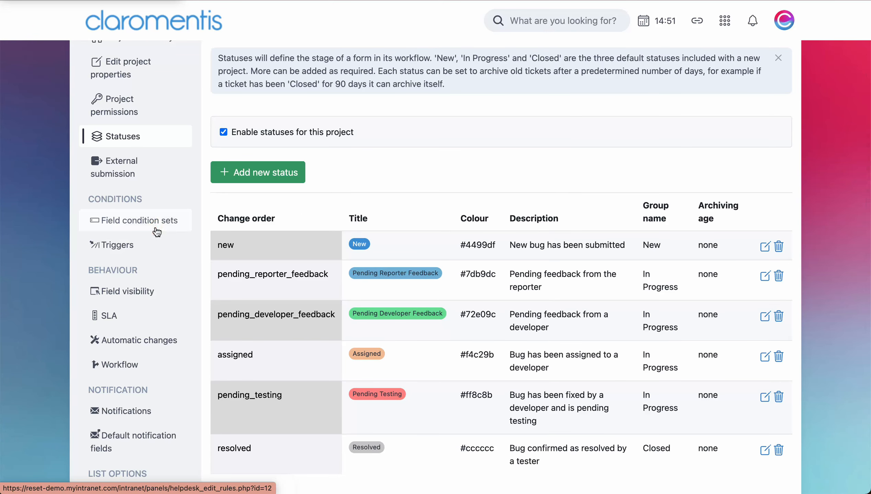
left_click(157, 231)
scroll(156, 235, "down", 4)
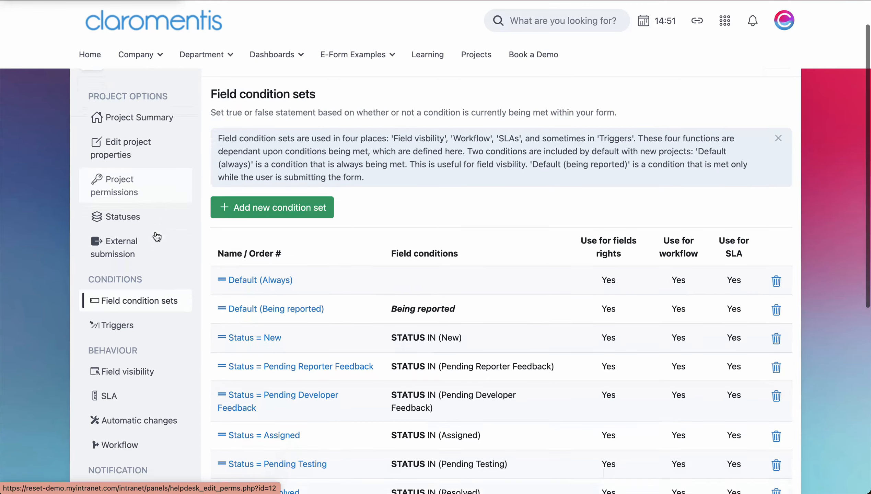
scroll(155, 230, "down", 3)
scroll(155, 234, "up", 7)
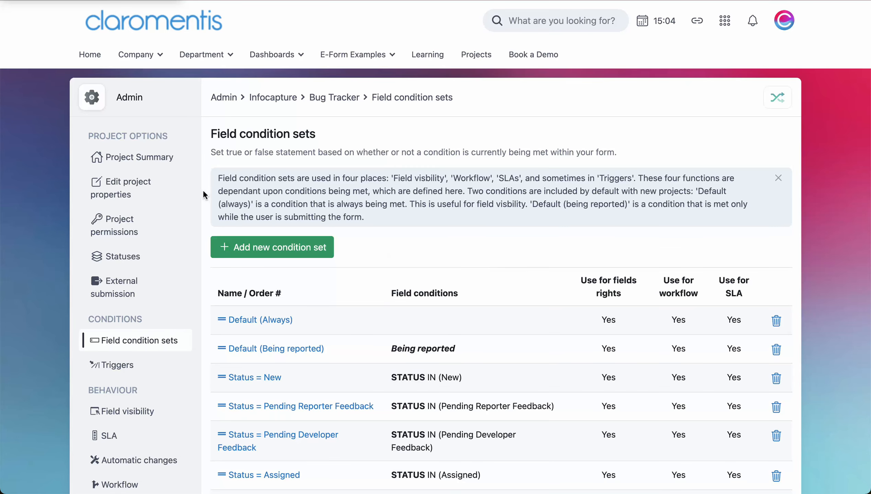
- Check out the Bug Tracker form from the project summary, look through its fields and return to the summary
left_click(170, 165)
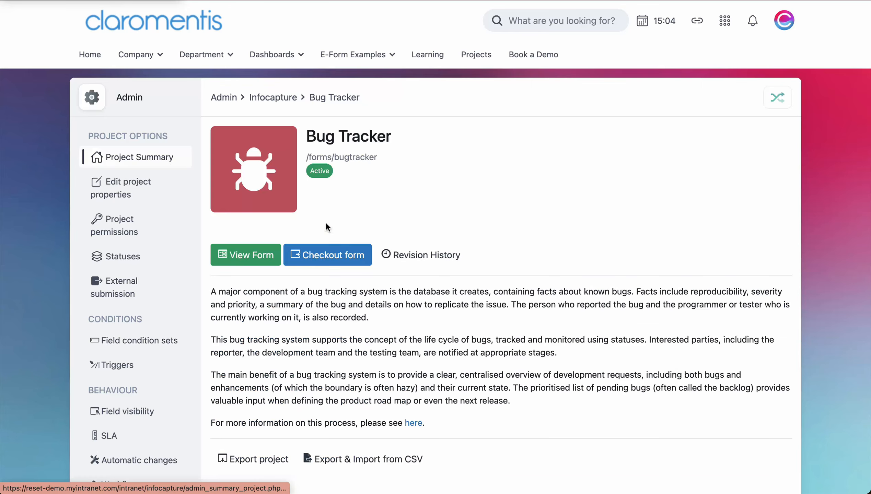
left_click(347, 255)
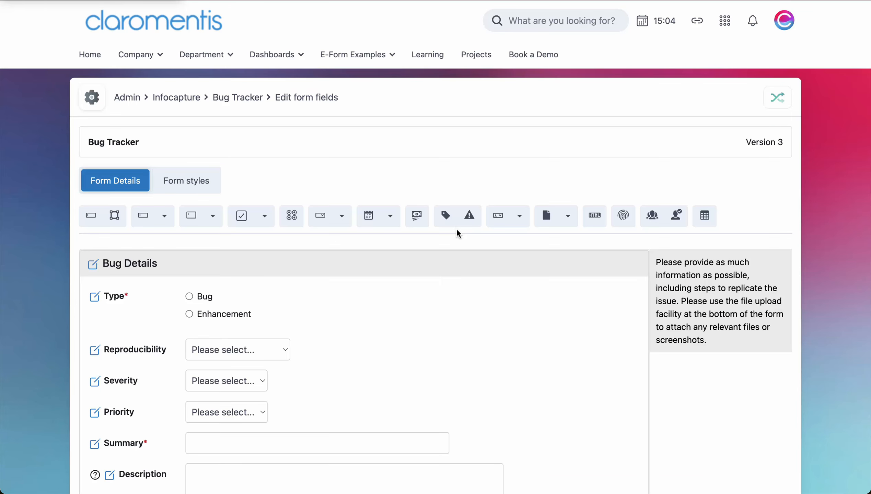
scroll(531, 292, "down", 10)
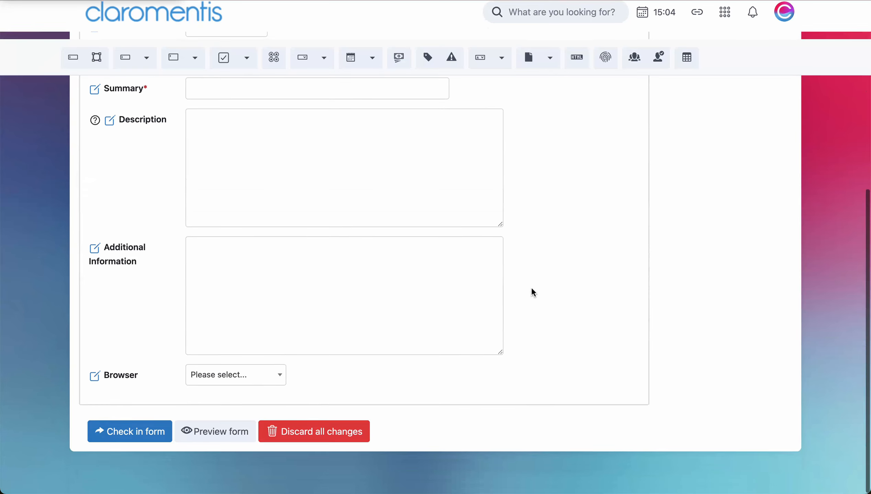
scroll(531, 287, "up", 10)
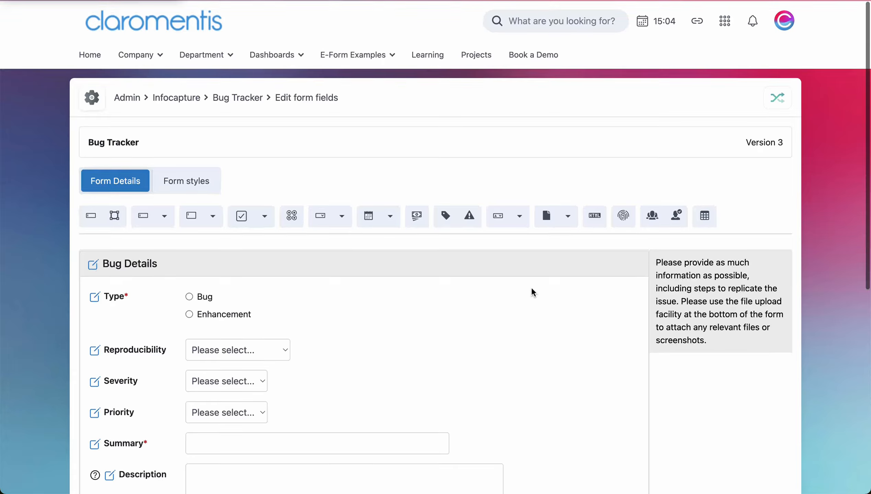
key("super+bracketleft")
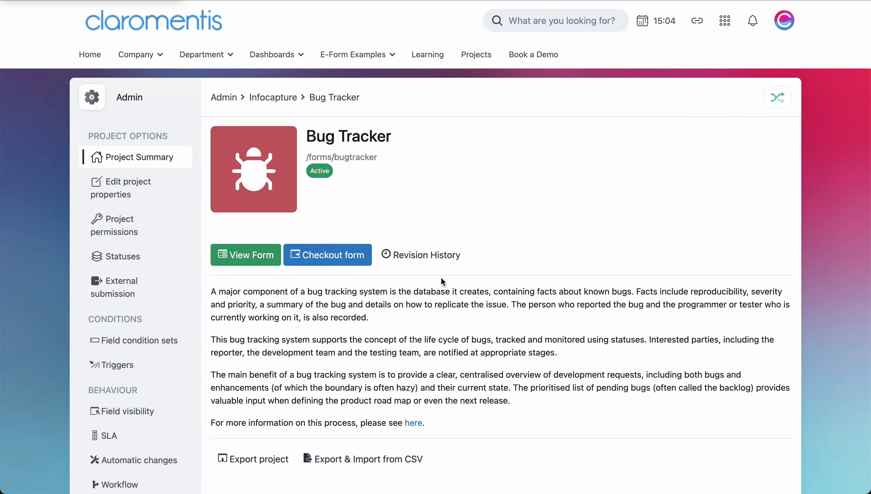
- Delete the Bug Tracker form version not used by any ticket, going through the revision history
left_click(435, 263)
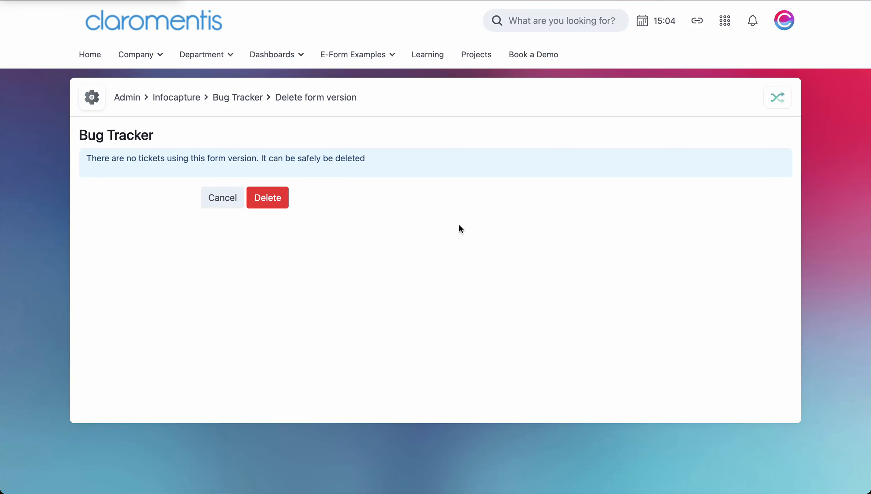
left_click(273, 198)
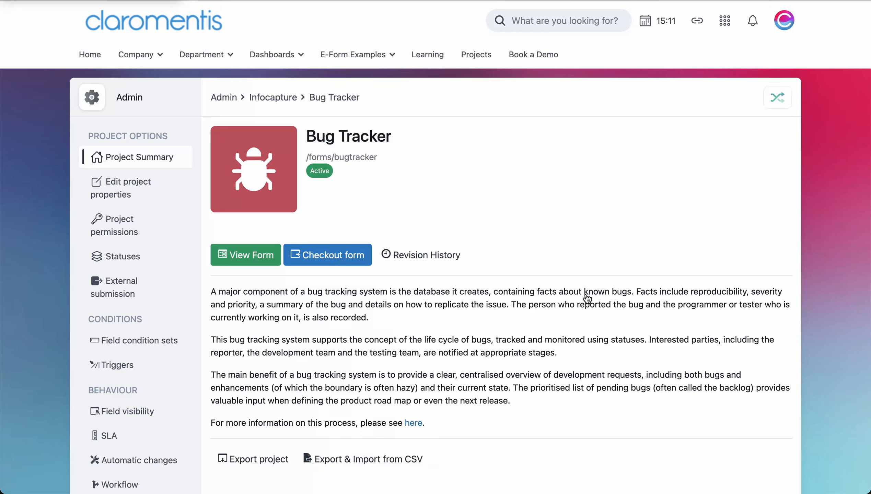
- Examine the Bug Tracker's project roles and the rights granted to each role, ticket submitter and ticket handler
left_click(140, 238)
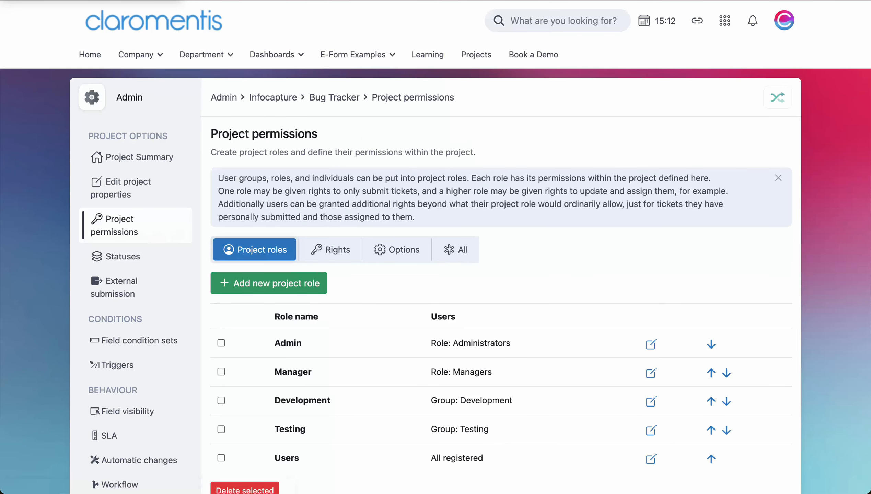
scroll(586, 282, "down", 2)
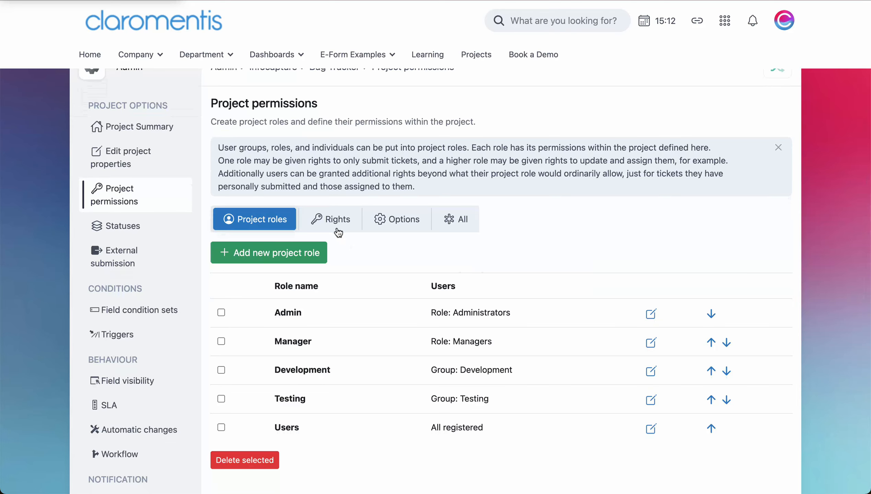
left_click(338, 224)
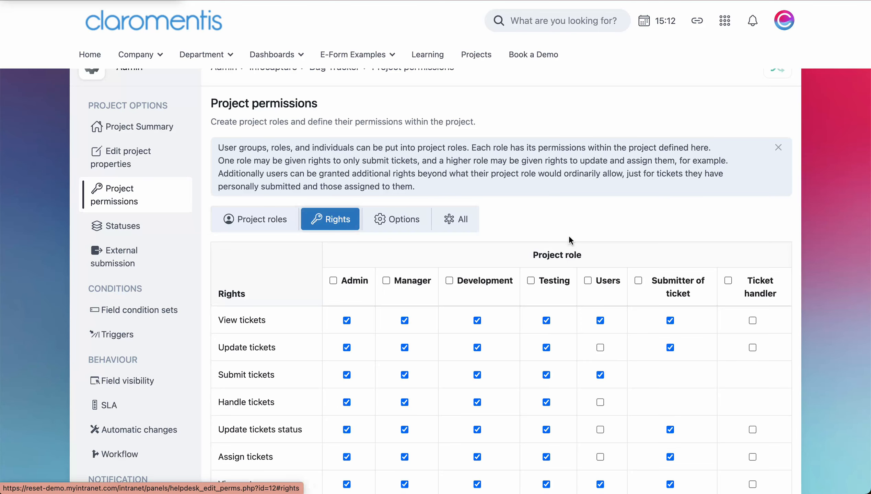
scroll(569, 240, "down", 6)
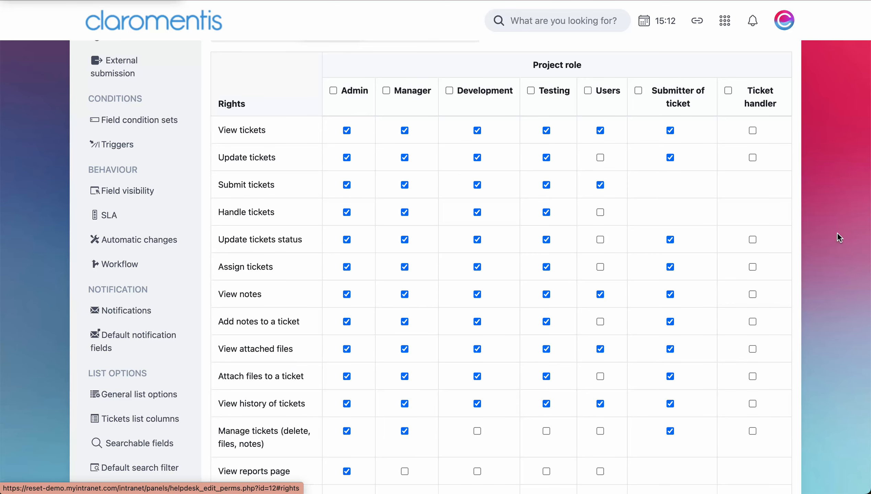
scroll(837, 232, "up", 6)
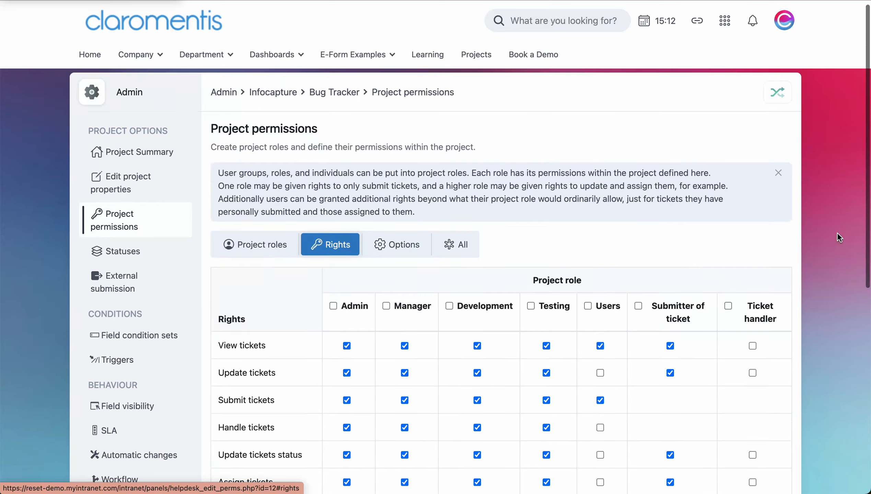
- Examine the conditions and uses of the Bug Tracker's field condition sets and the rules of its triggers
left_click(159, 339)
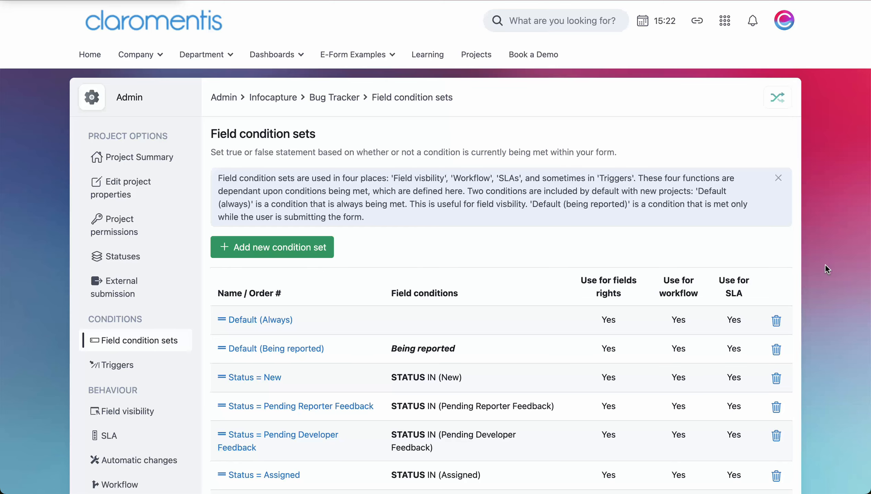
scroll(825, 264, "down", 3)
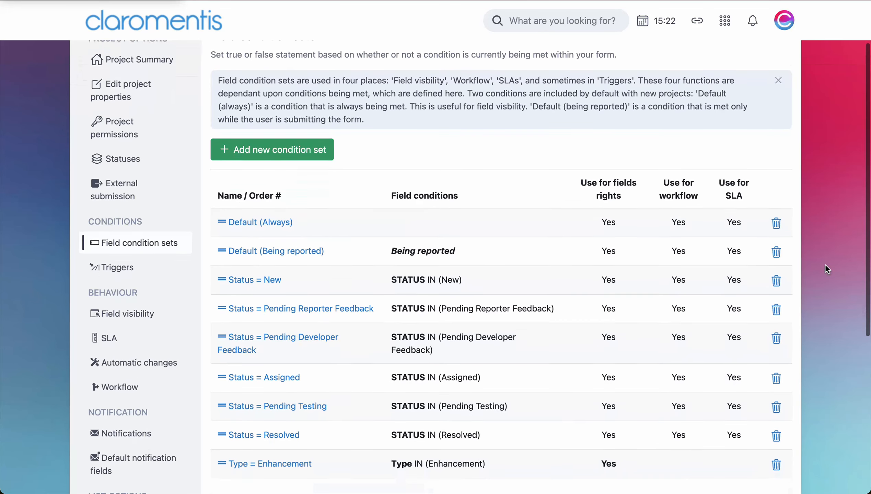
scroll(824, 264, "down", 1)
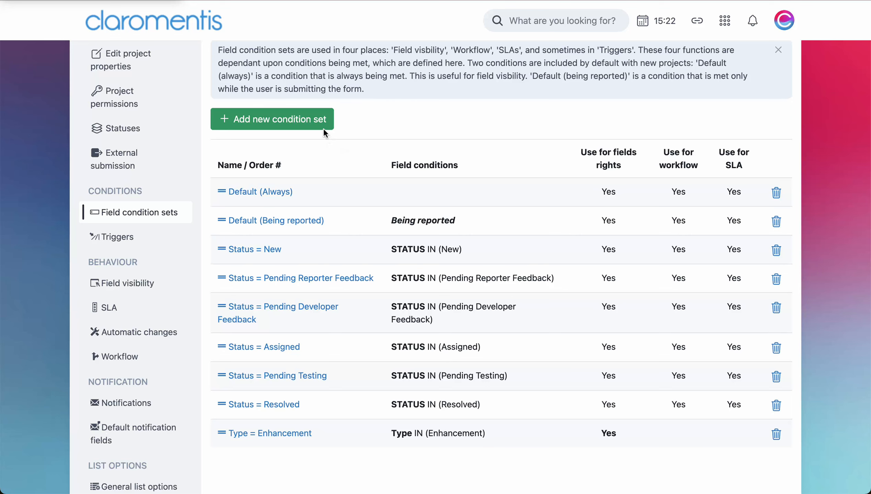
left_click(155, 246)
scroll(824, 307, "down", 2)
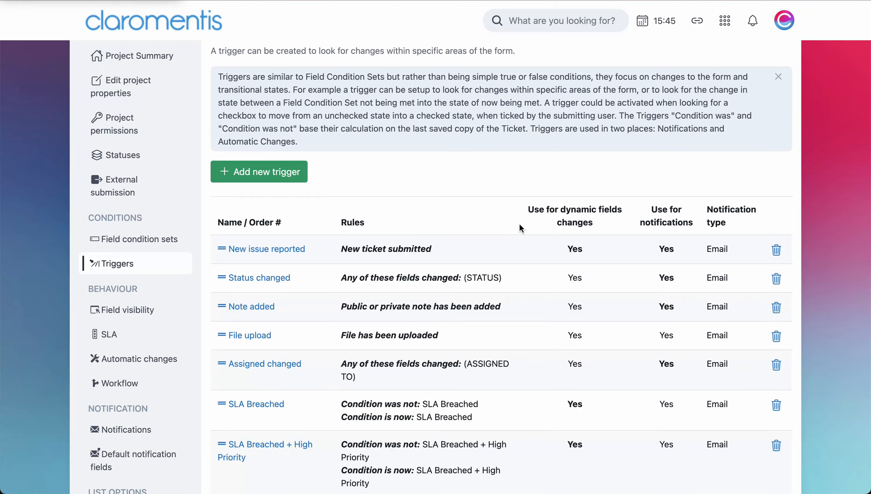
- Examine the Bug Tracker's behaviour settings: field visibility rules, SLA traffic lights and automatic field changes
left_click(156, 311)
scroll(206, 278, "down", 2)
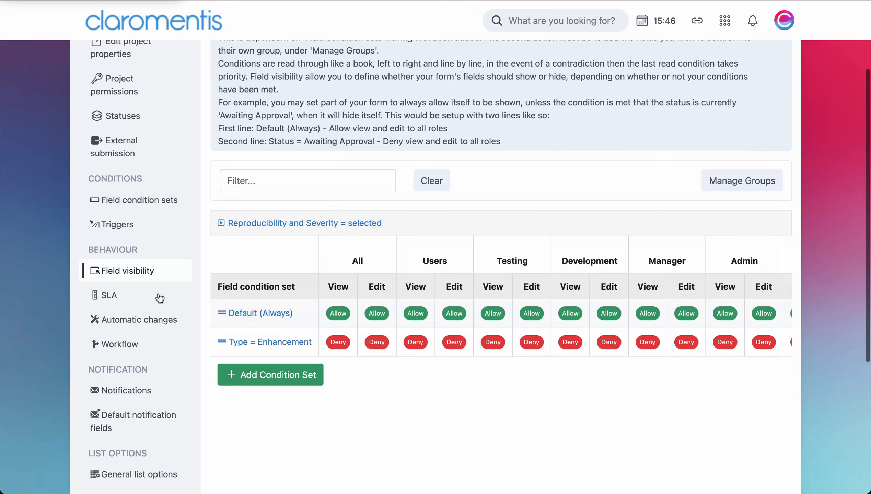
left_click(145, 295)
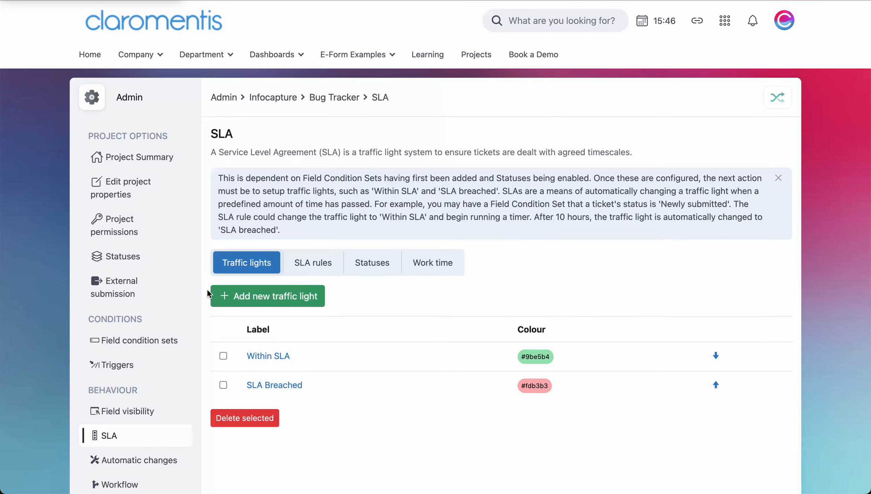
scroll(206, 292, "down", 1)
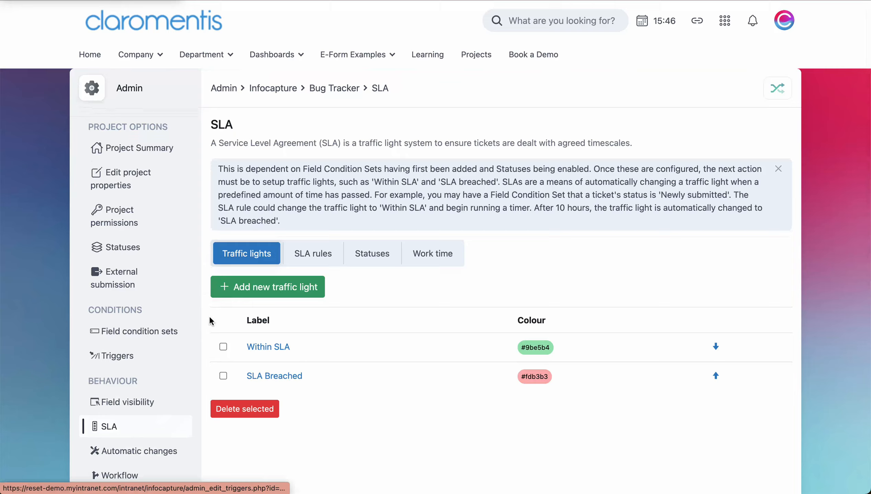
scroll(209, 316, "down", 4)
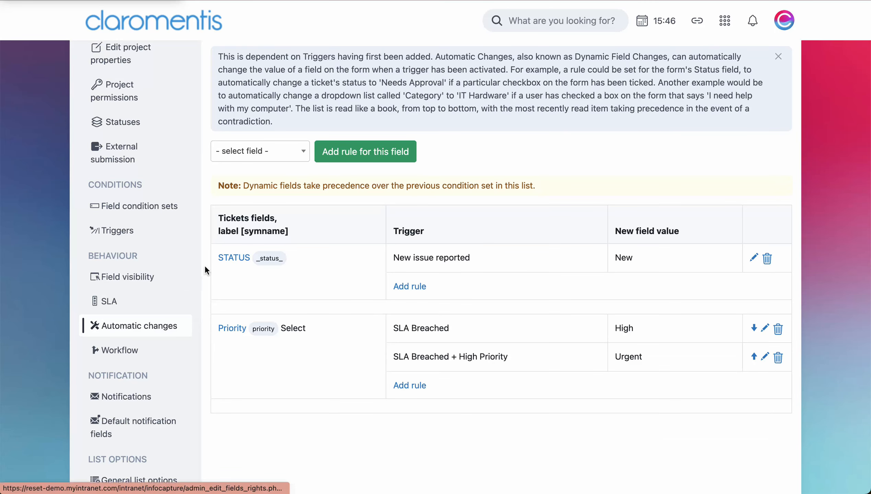
scroll(207, 283, "down", 2)
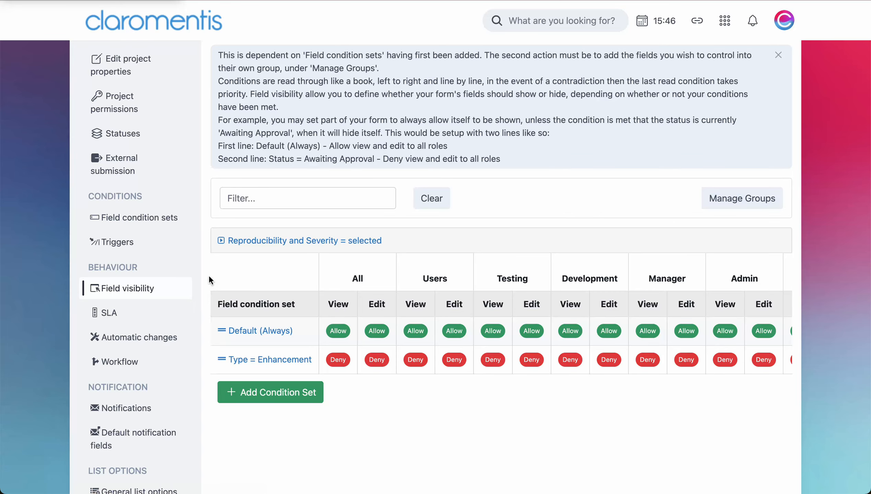
scroll(208, 277, "down", 1)
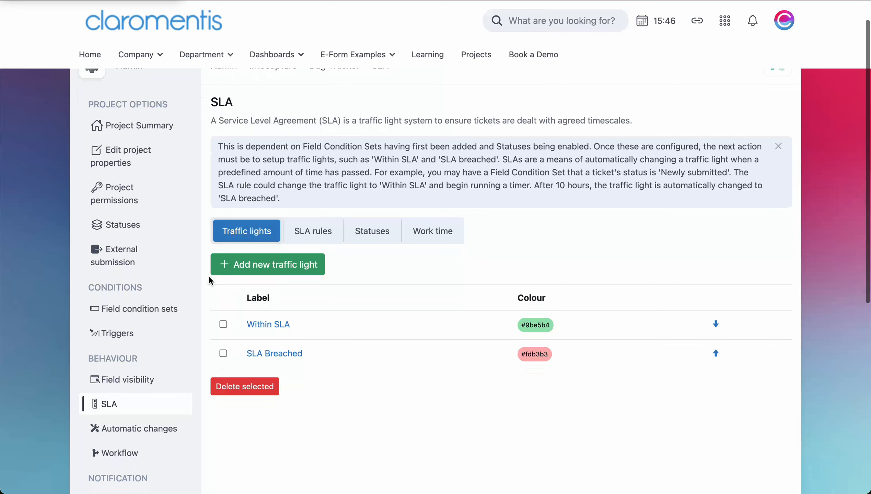
scroll(228, 452, "down", 5)
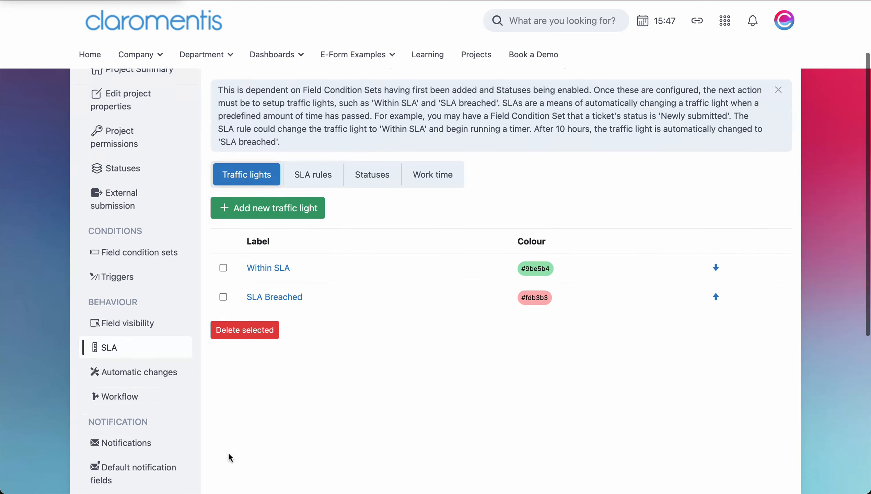
- Examine the Bug Tracker's advanced notification rules and the notification templates they use
left_click(142, 347)
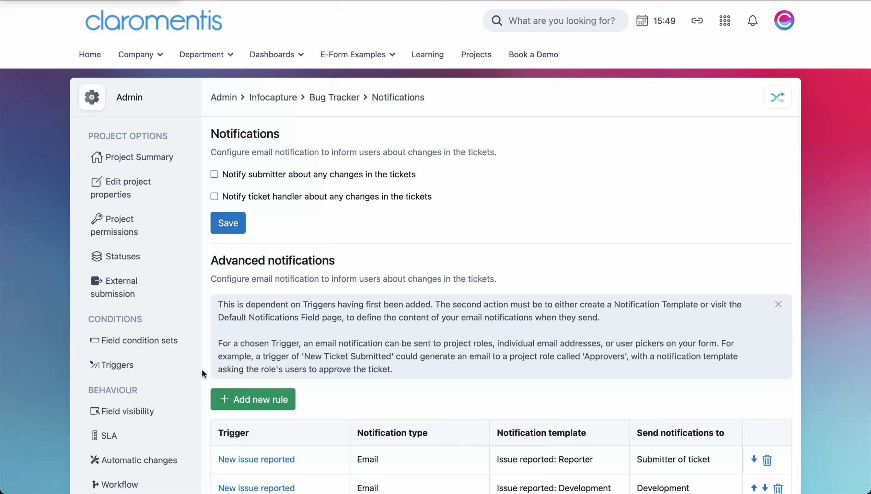
scroll(201, 369, "down", 7)
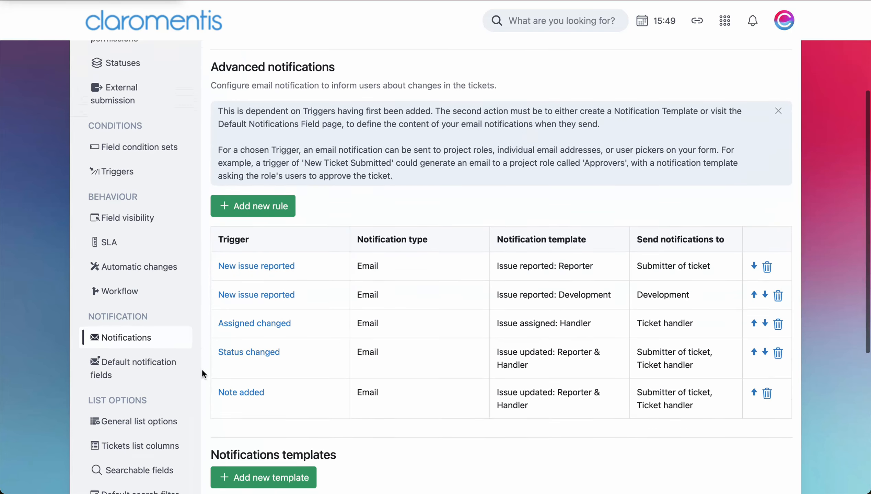
scroll(202, 368, "down", 2)
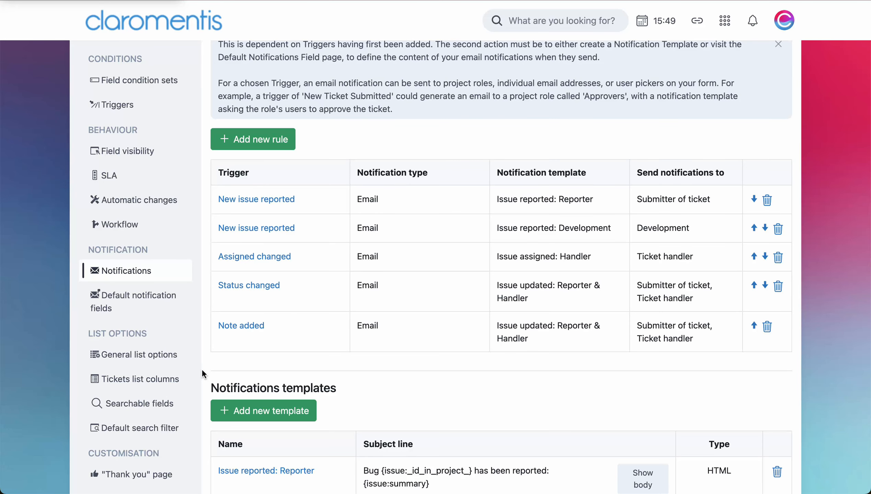
scroll(201, 369, "down", 4)
scroll(202, 369, "down", 2)
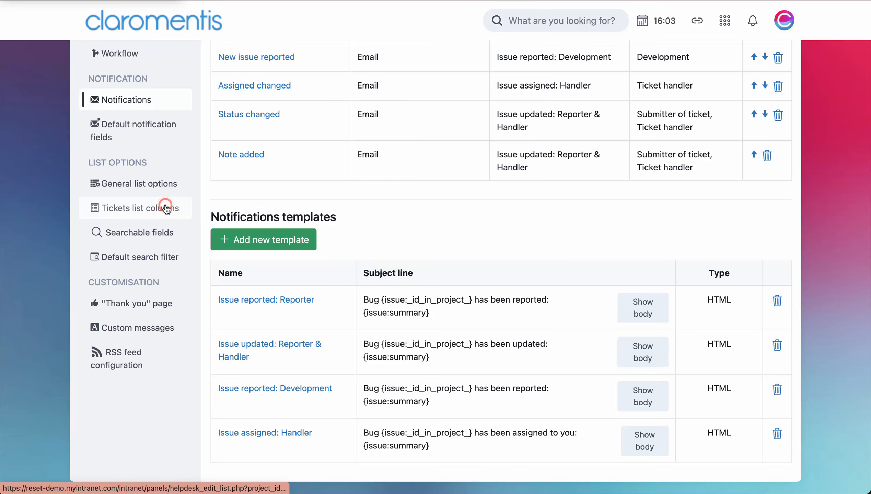
- Review which fields are displayed as columns in the Bug Tracker's ticket list
left_click(166, 206)
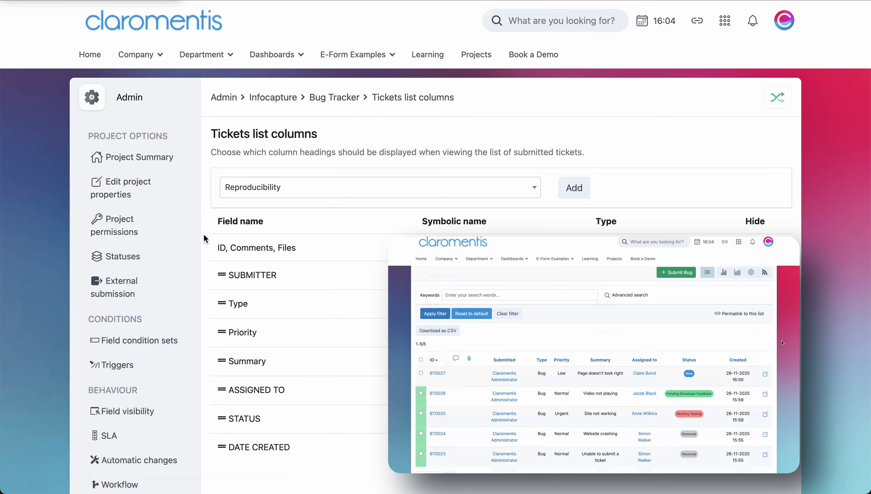
scroll(204, 236, "down", 3)
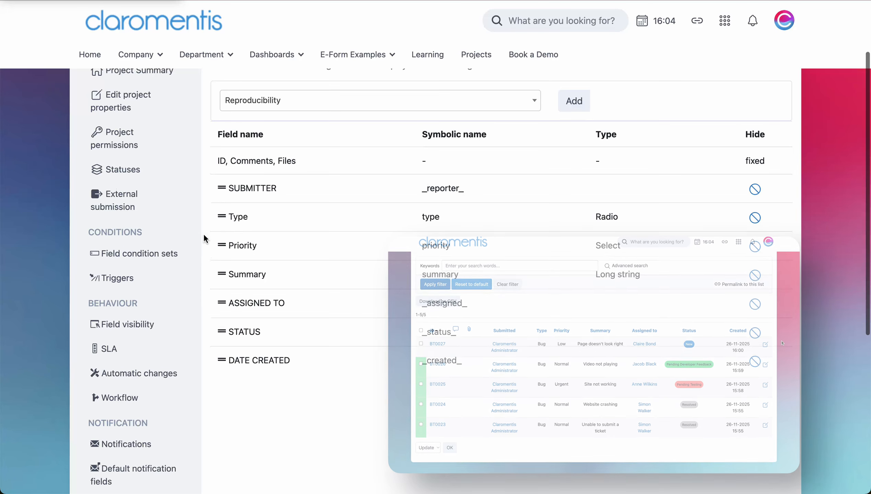
scroll(203, 233, "down", 6)
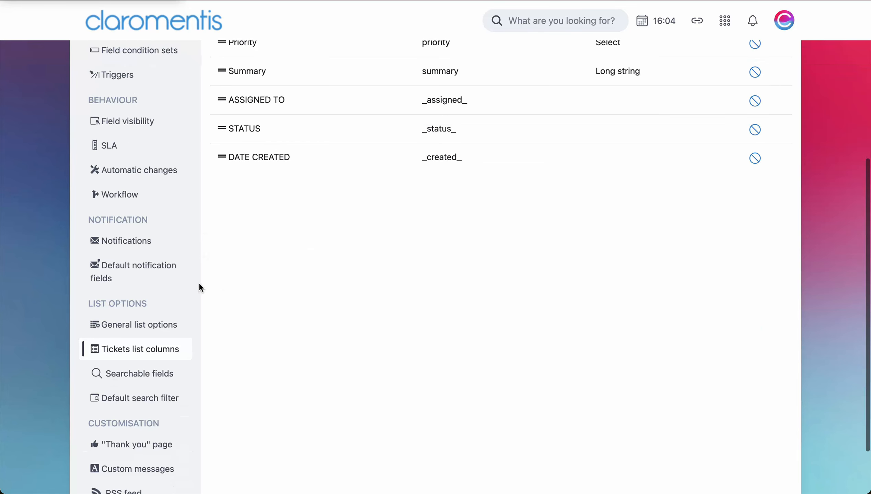
- Review the Bug Tracker's "Thank you" page options for what submitters are shown after submission
left_click(162, 445)
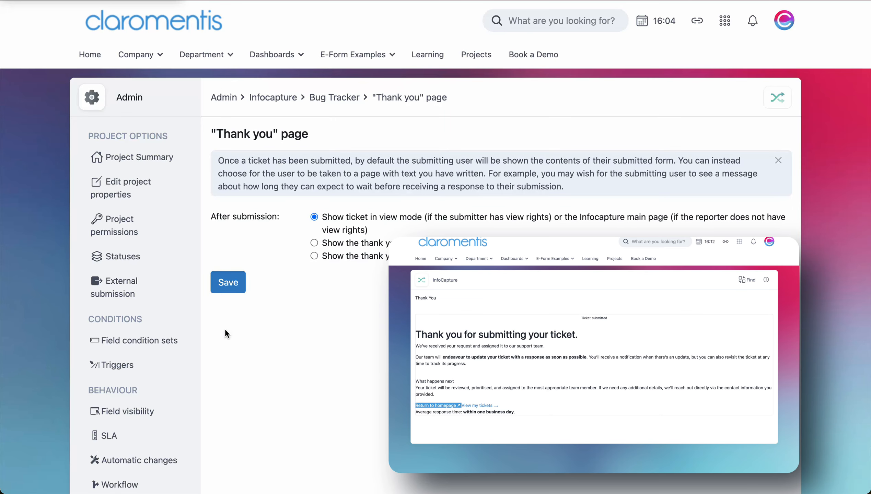
scroll(226, 330, "down", 10)
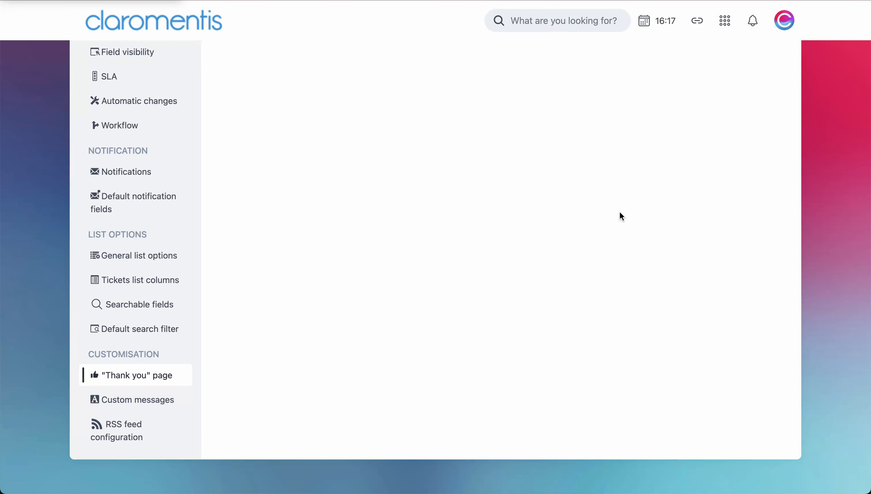
scroll(619, 212, "up", 10)
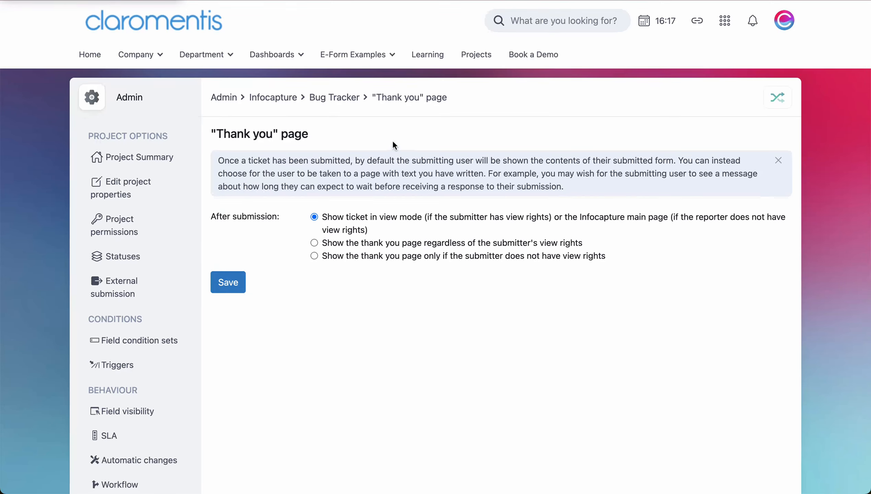
- Return to the InfoCapture project list, start adding a new project and look through the fields of its setup form
left_click(276, 98)
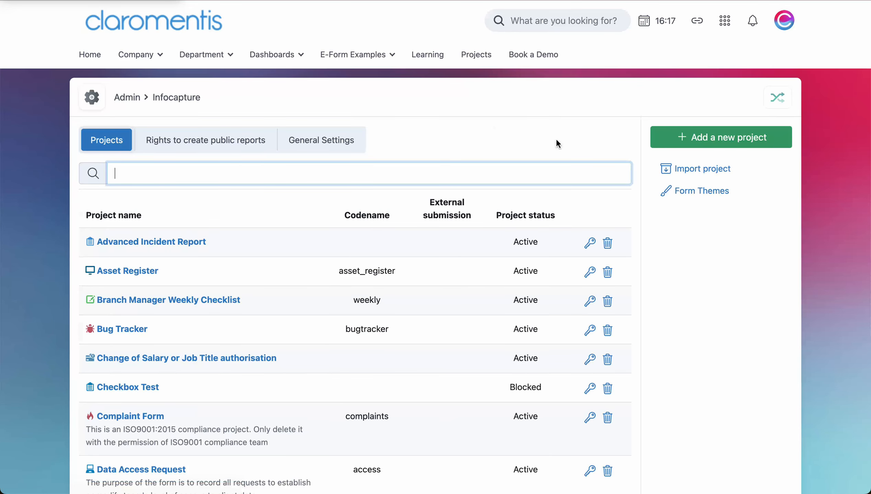
left_click(699, 145)
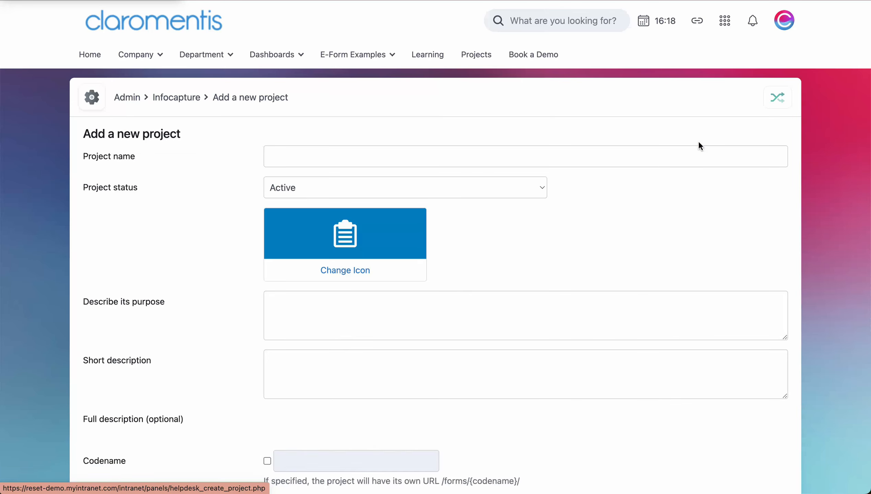
scroll(738, 190, "down", 2)
scroll(739, 190, "down", 8)
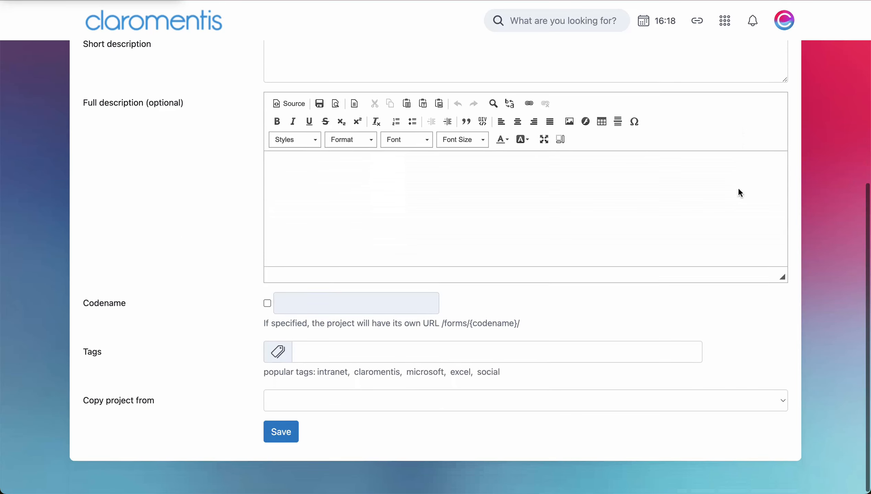
scroll(739, 190, "up", 9)
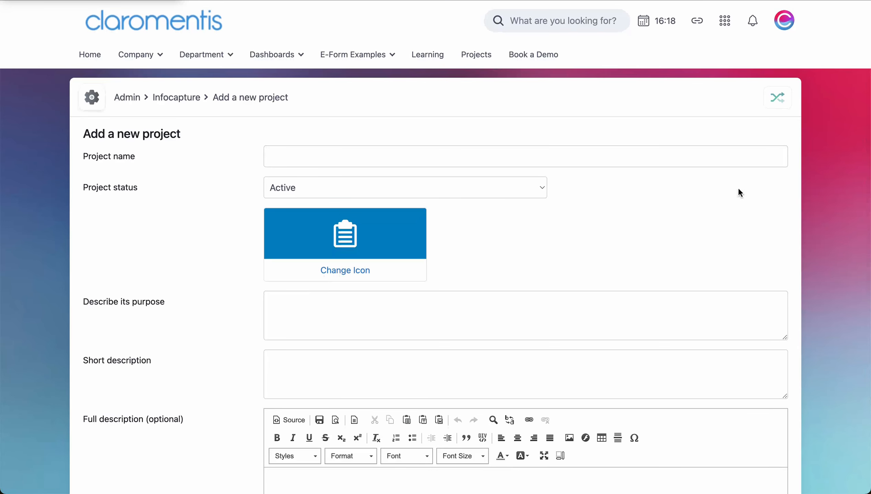